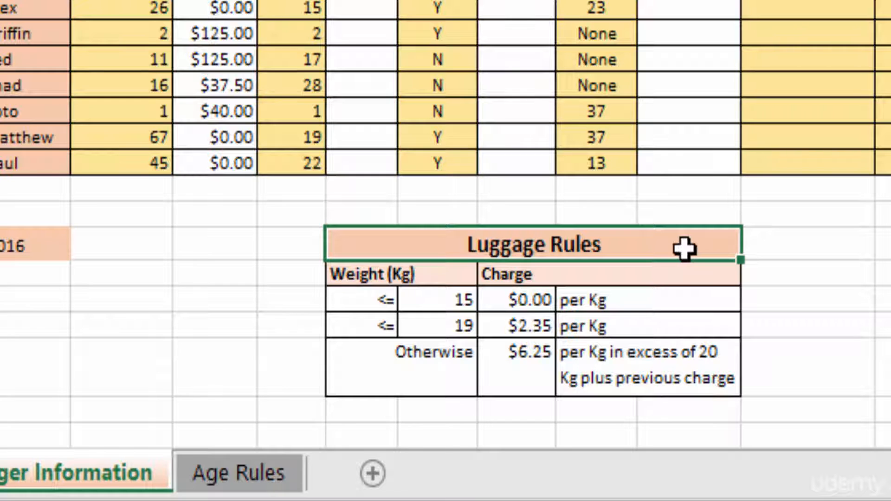
Examine the weight thresholds and the corresponding charges in the Luggage Rules table, row by row.
{"action": "left_click", "coordinate": [354, 301]}
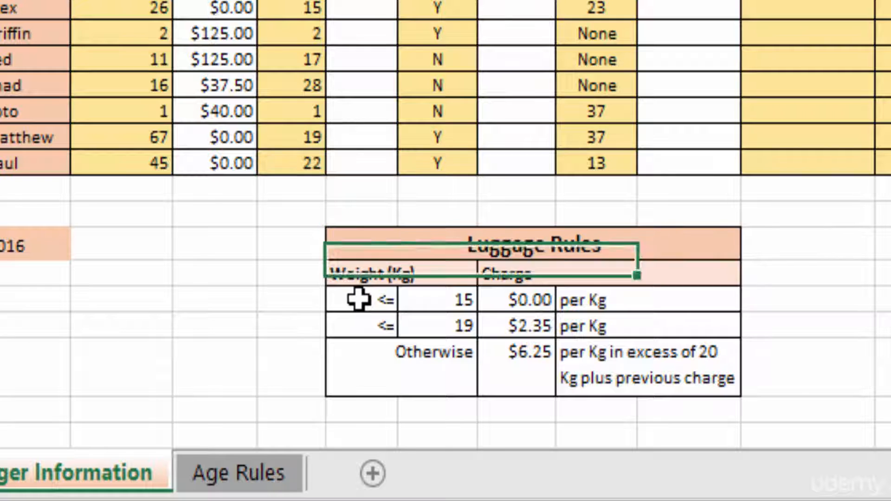
{"action": "left_click", "coordinate": [350, 323]}
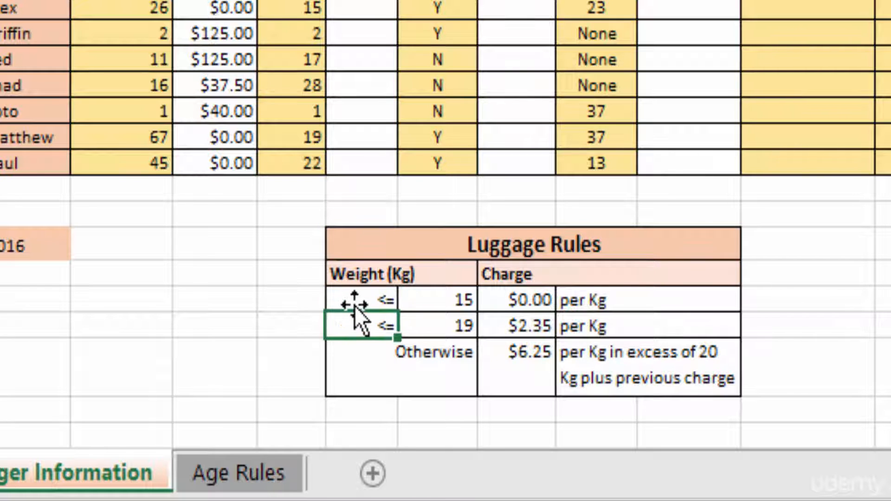
{"action": "left_click", "coordinate": [352, 302]}
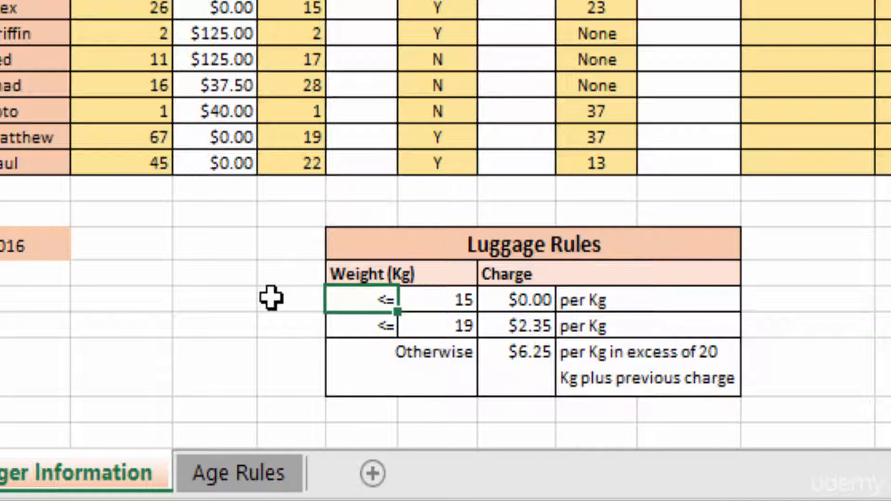
{"action": "key", "text": "F2"}
{"action": "left_click", "coordinate": [437, 304]}
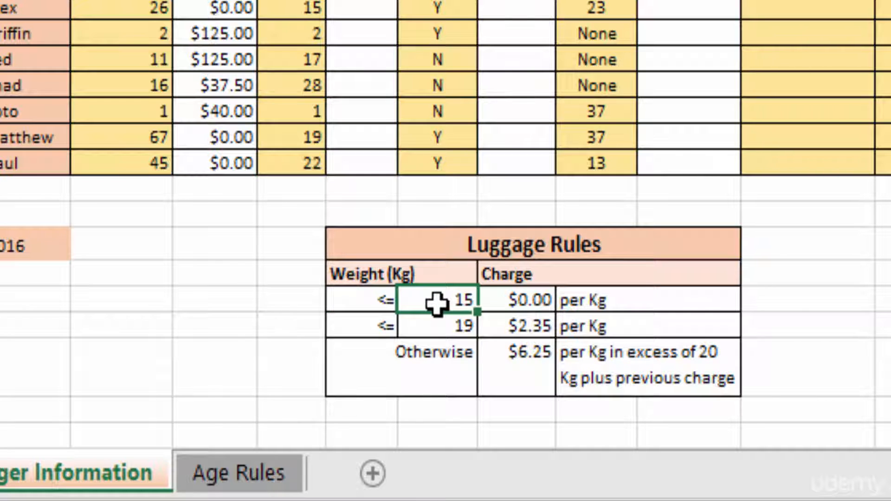
{"action": "left_click", "coordinate": [505, 302]}
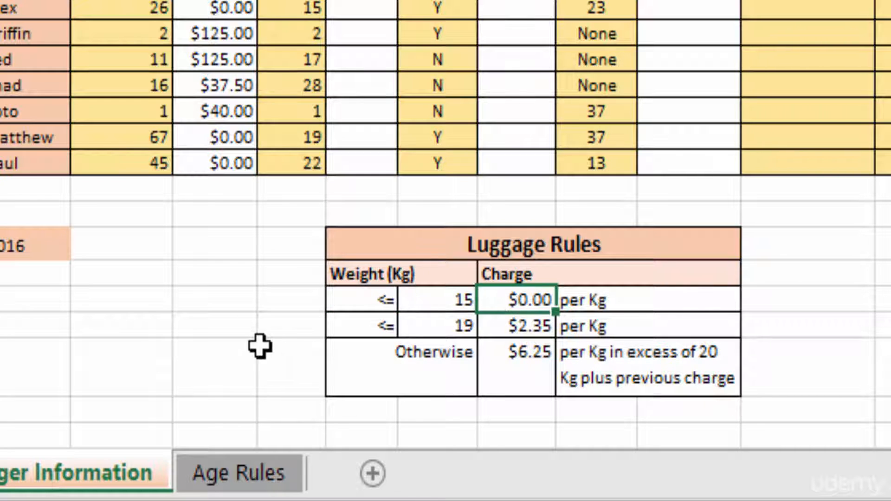
{"action": "left_click", "coordinate": [354, 326]}
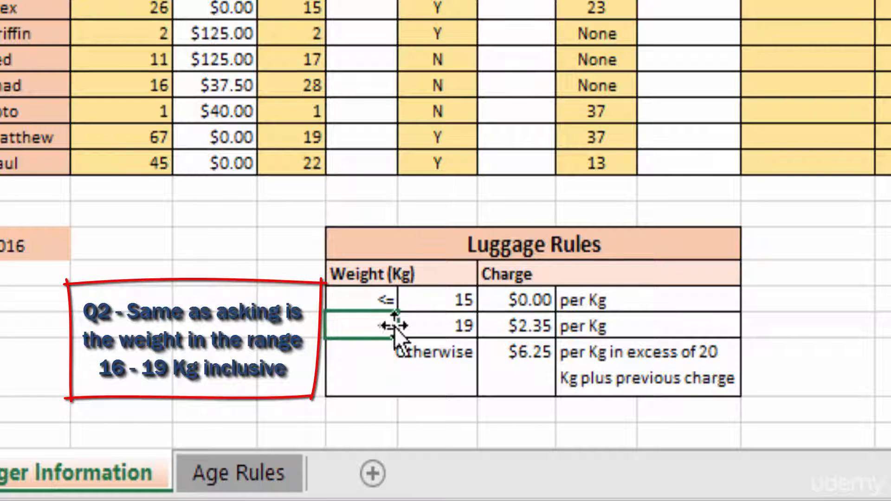
{"action": "left_click", "coordinate": [415, 326]}
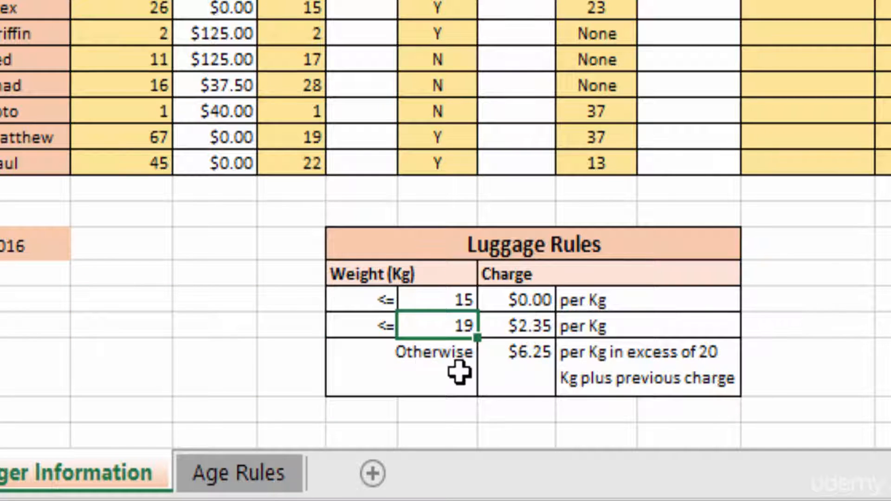
{"action": "left_click", "coordinate": [420, 371]}
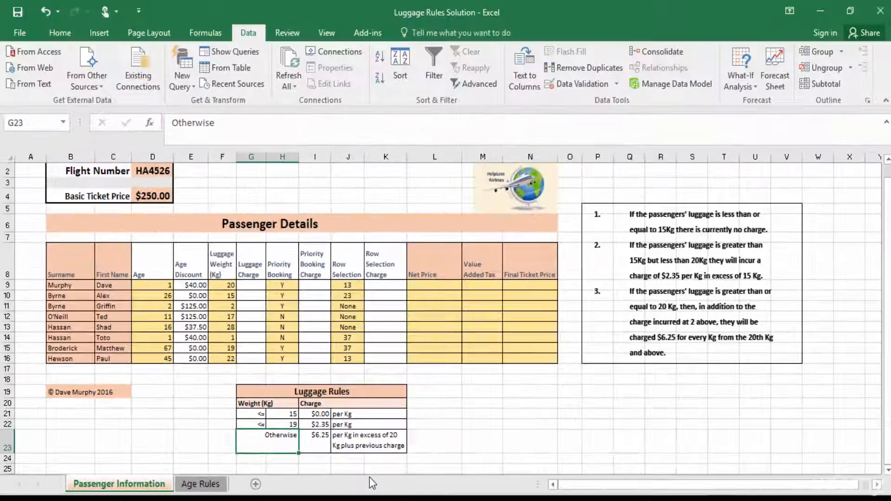
Start an IF formula in G9 that tests whether F9<=H21 and returns I21 when true.
{"action": "left_click", "coordinate": [253, 288]}
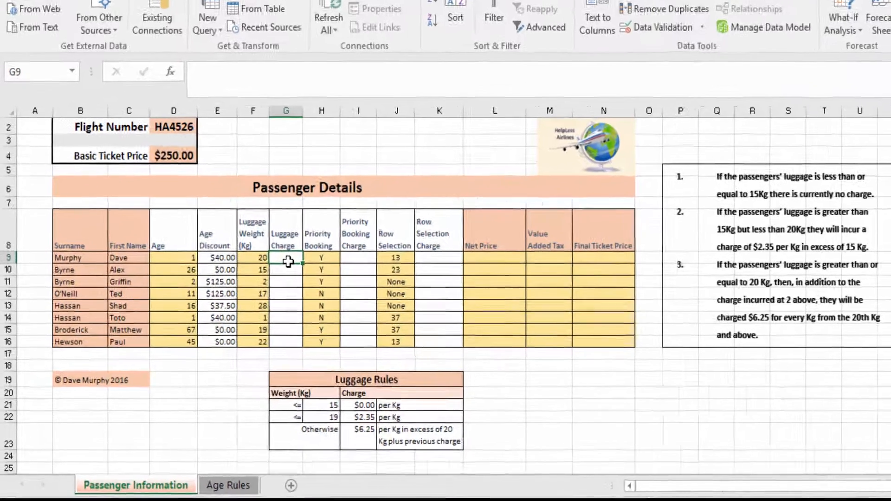
{"action": "type", "text": "=I"}
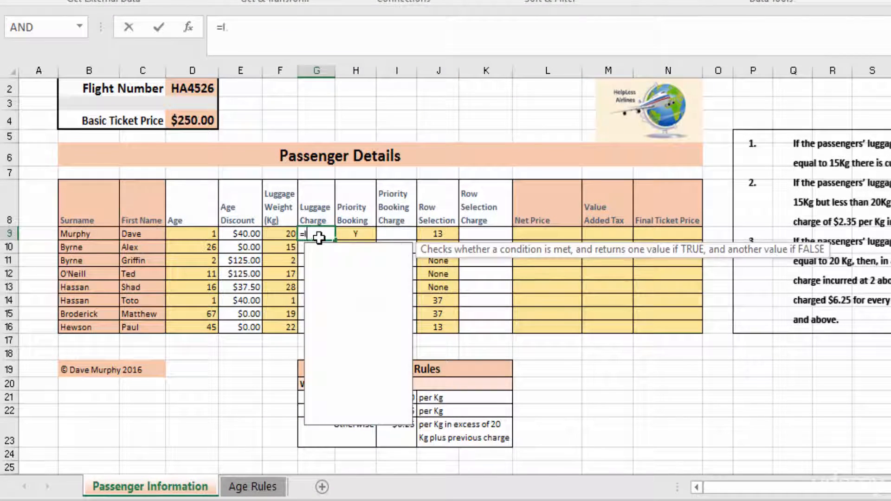
{"action": "type", "text": "F("}
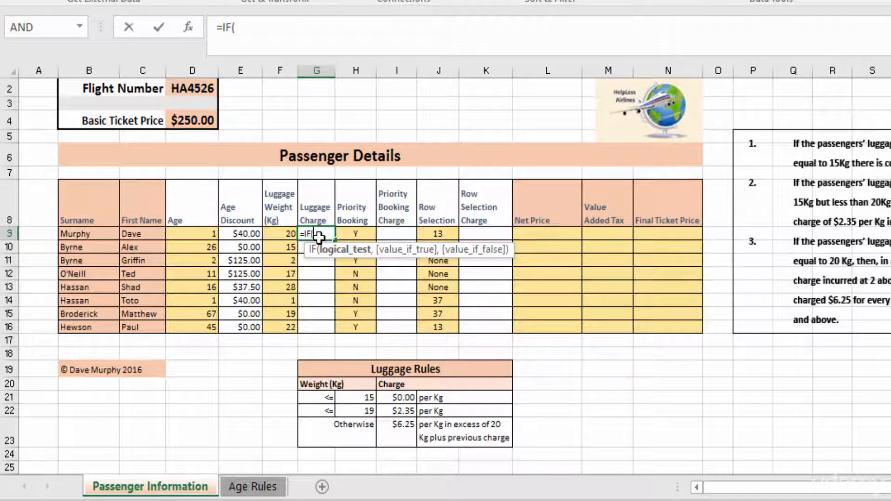
{"action": "left_click", "coordinate": [280, 234]}
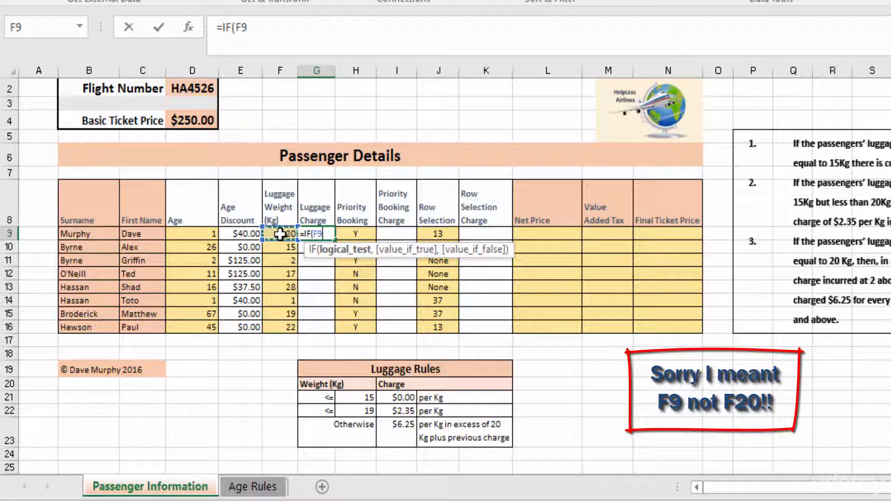
{"action": "type", "text": "<="}
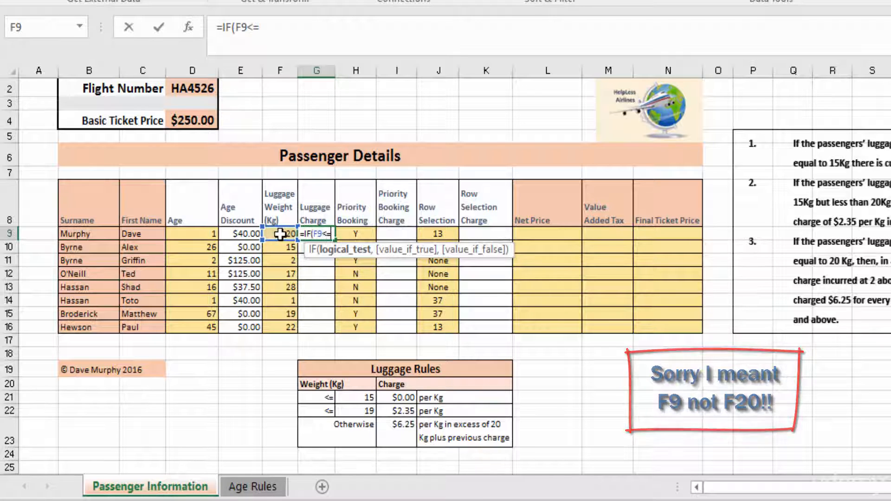
{"action": "left_click", "coordinate": [359, 398]}
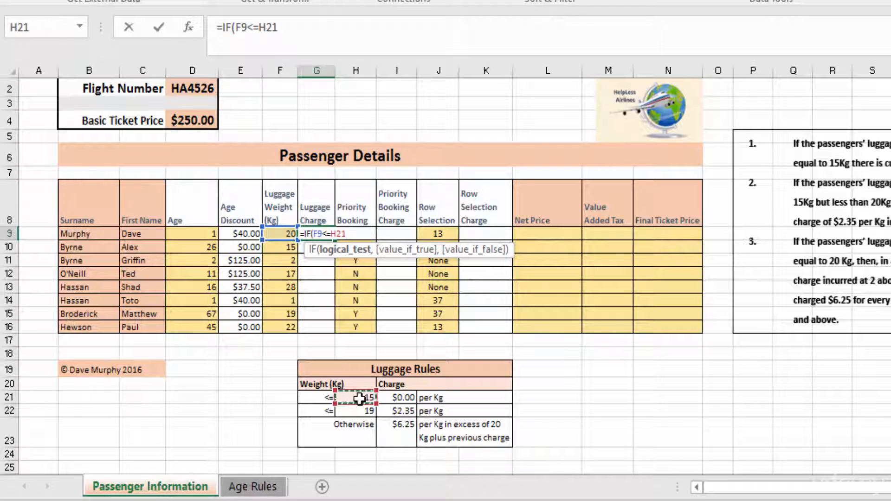
{"action": "type", "text": ","}
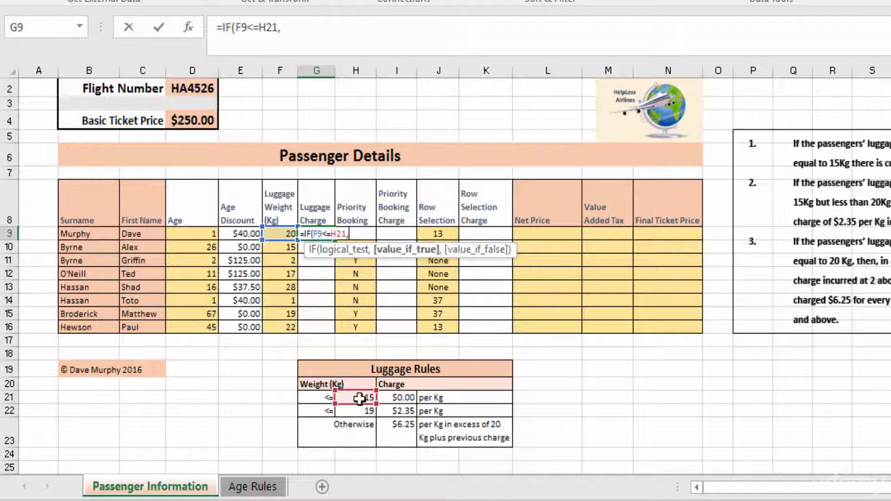
{"action": "left_click", "coordinate": [404, 397]}
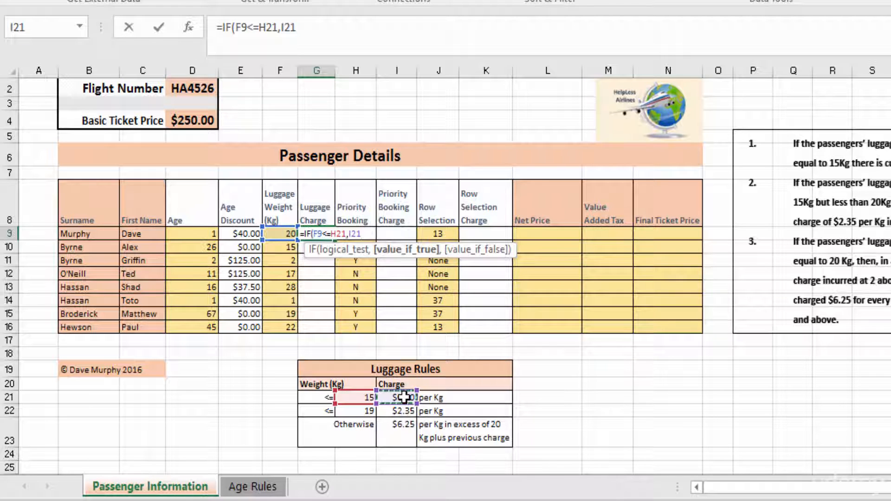
{"action": "type", "text": ","}
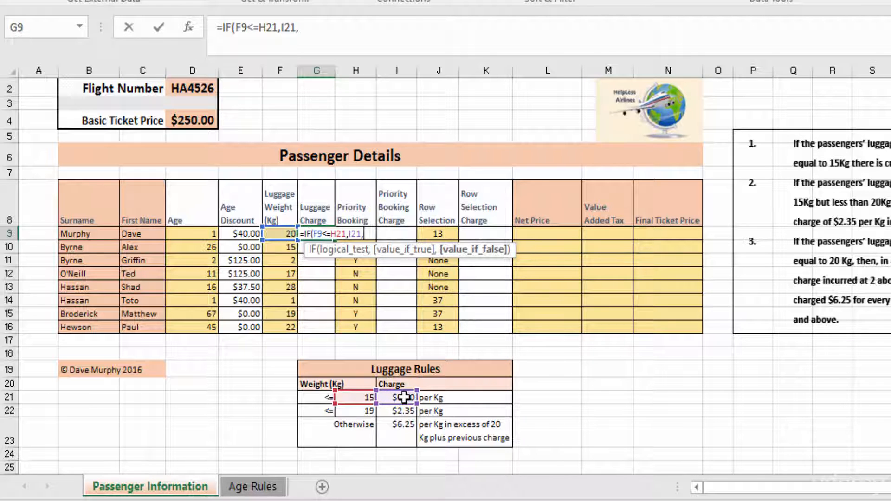
{"action": "type", "text": "IF("}
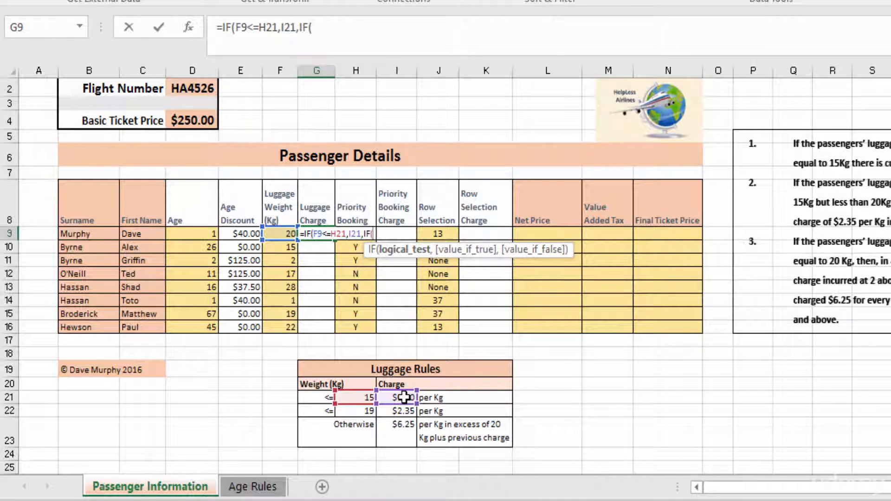
Nest a second IF as the value-if-false argument of the G9 formula, testing F9<=H22.
{"action": "left_click", "coordinate": [281, 234]}
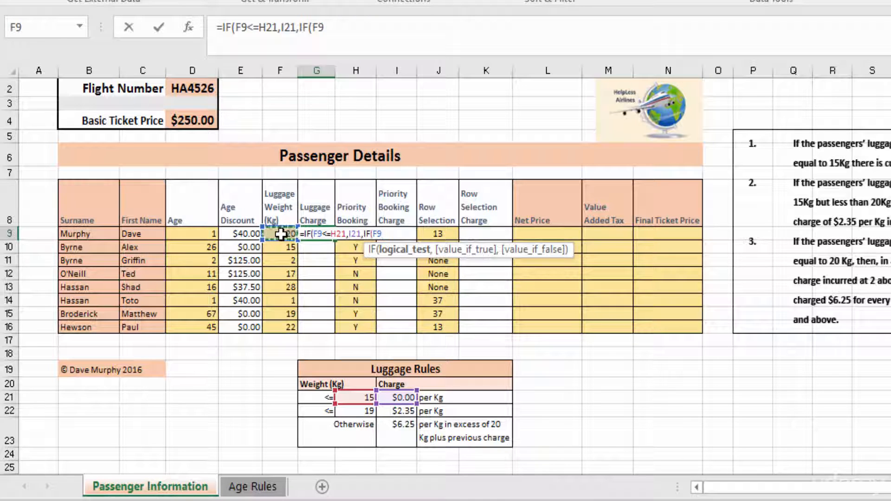
{"action": "type", "text": "<="}
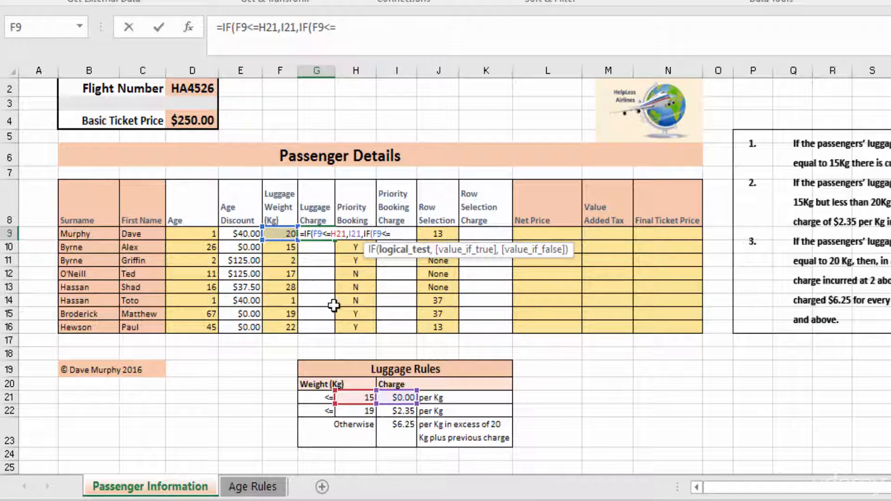
{"action": "left_click", "coordinate": [361, 411]}
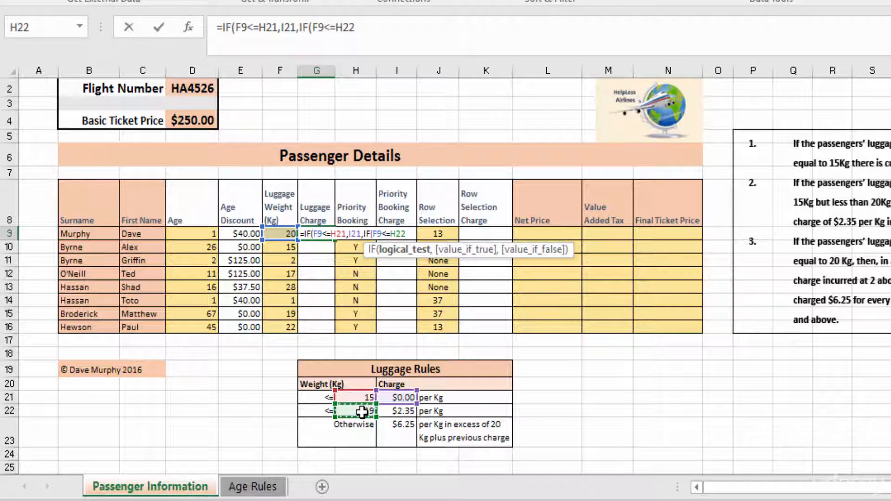
{"action": "type", "text": ",("}
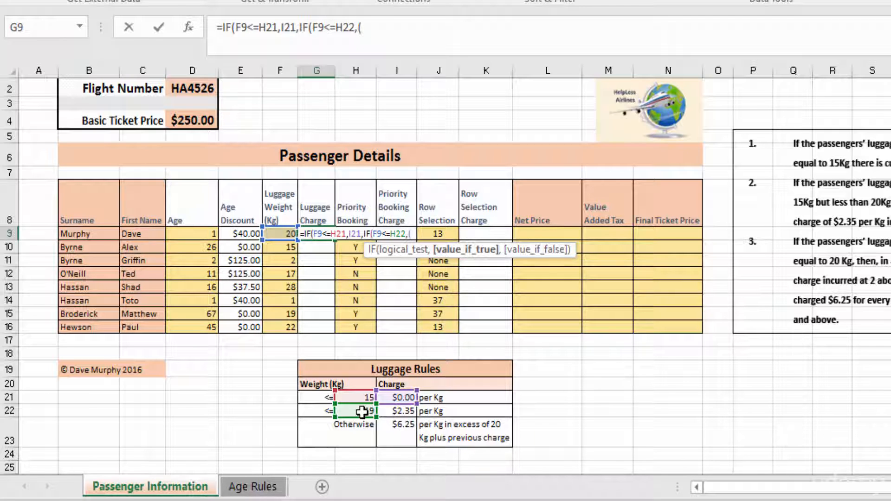
Enter (F9-H21)*I22 as the nested IF's value-if-true argument in the G9 formula.
{"action": "left_click", "coordinate": [283, 235]}
{"action": "type", "text": "-"}
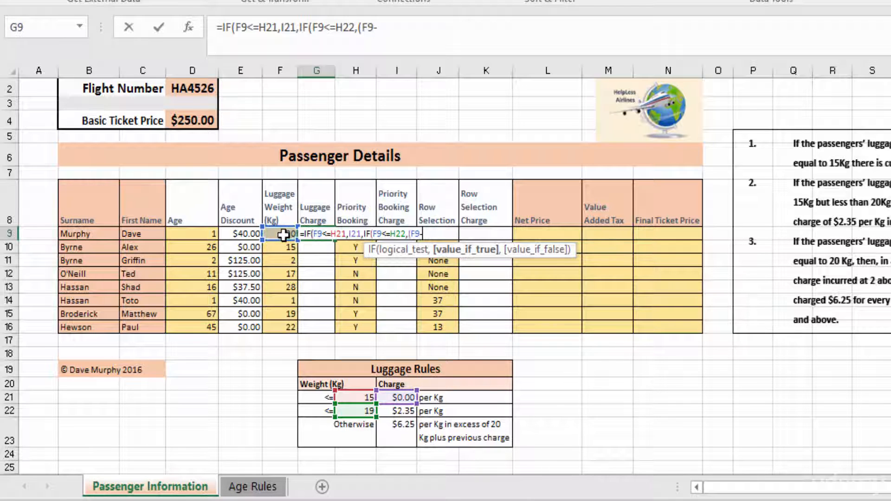
{"action": "left_click", "coordinate": [362, 398]}
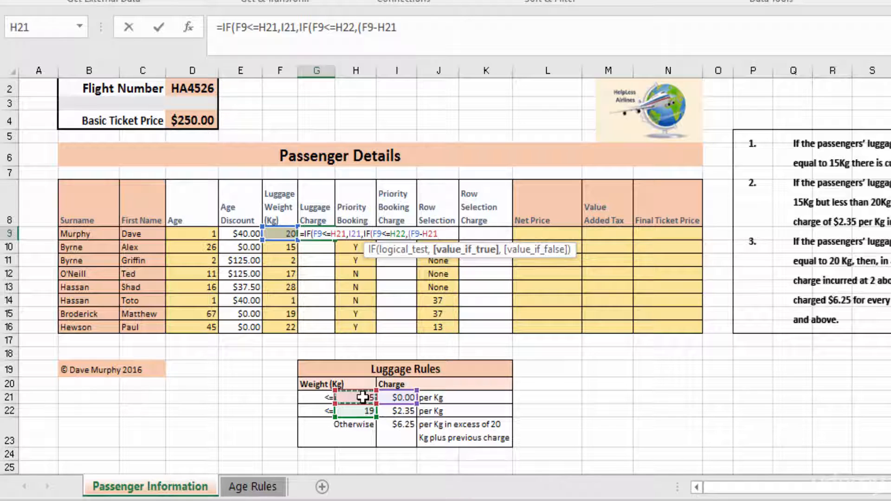
{"action": "type", "text": ")*"}
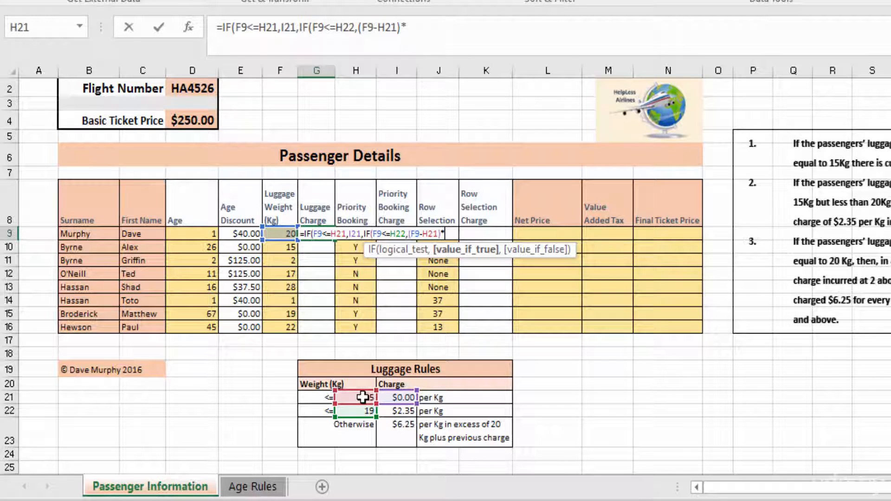
{"action": "left_click", "coordinate": [403, 411]}
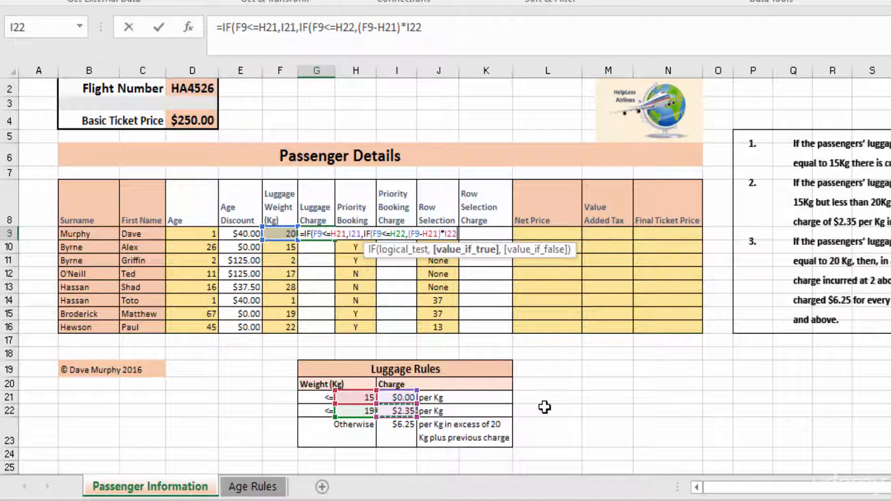
{"action": "type", "text": ",("}
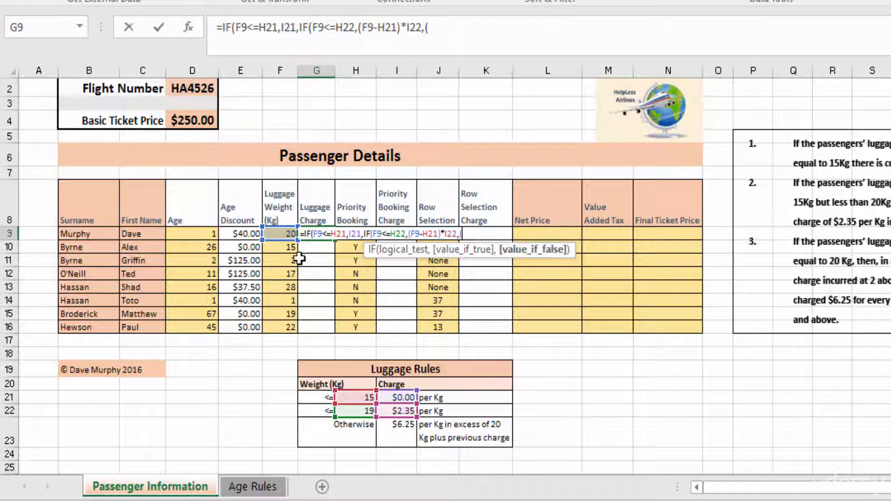
Begin the nested IF's value-if-false argument with the excess weight charge (F9-H22)*I23.
{"action": "left_click", "coordinate": [280, 234]}
{"action": "type", "text": "-"}
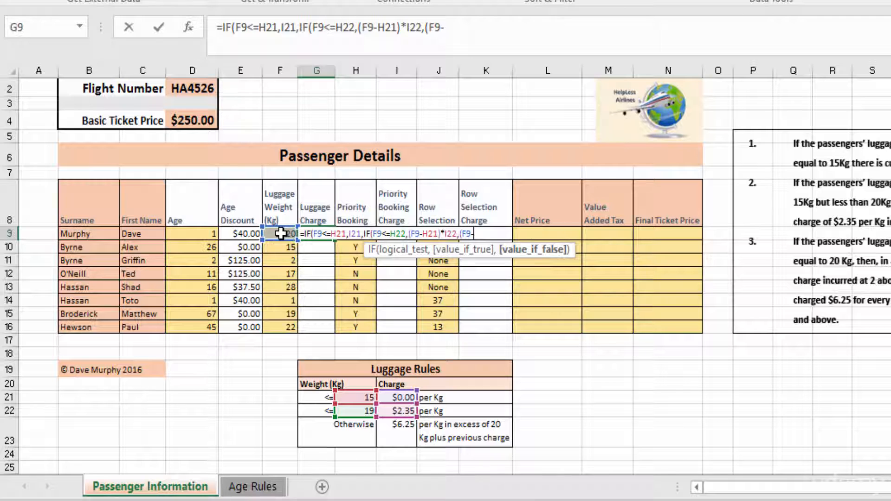
{"action": "left_click", "coordinate": [354, 410]}
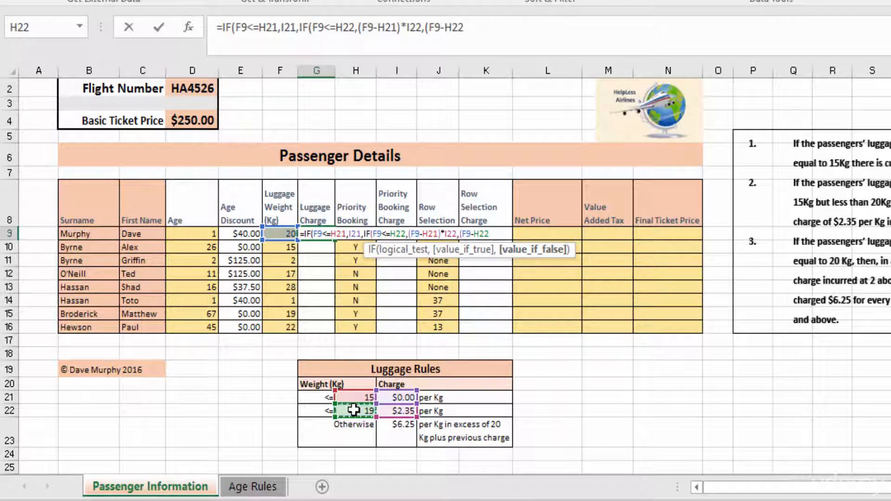
{"action": "type", "text": ")*"}
{"action": "left_click", "coordinate": [398, 430]}
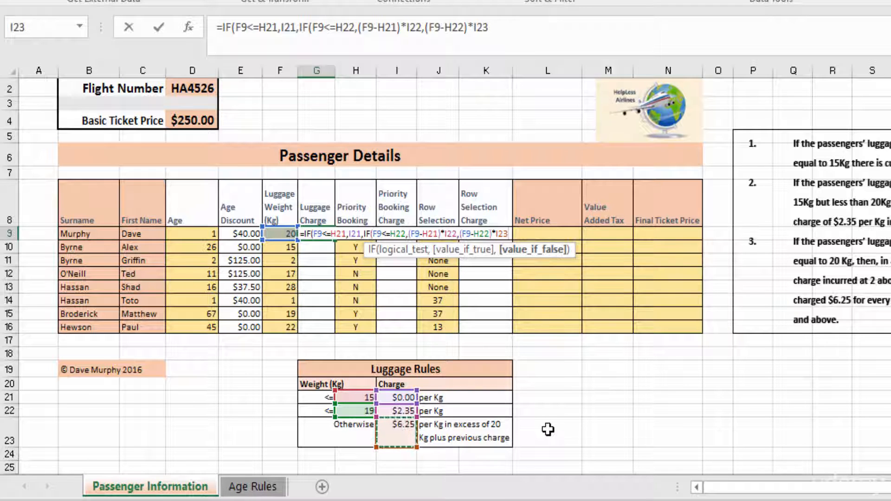
Add +(H22-H21)*I22 to the nested IF's value-if-false argument in G9, close both IFs and enter the formula.
{"action": "type", "text": "+"}
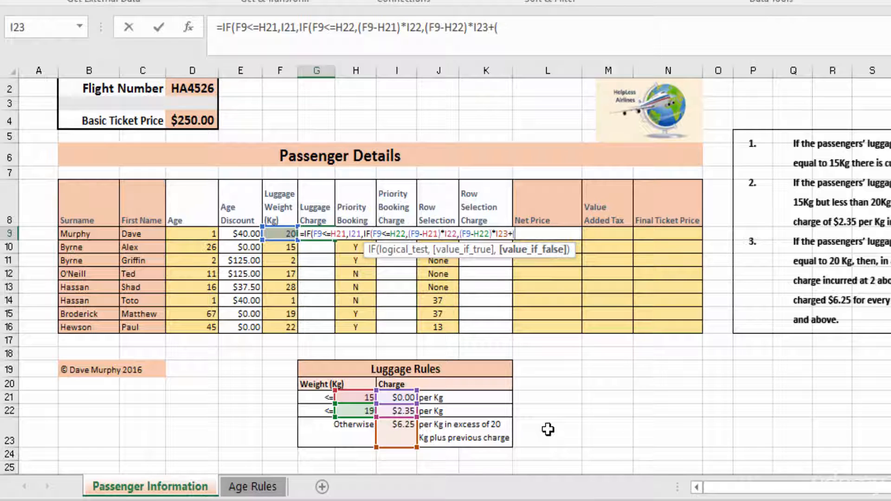
{"action": "type", "text": "("}
{"action": "left_click", "coordinate": [352, 411]}
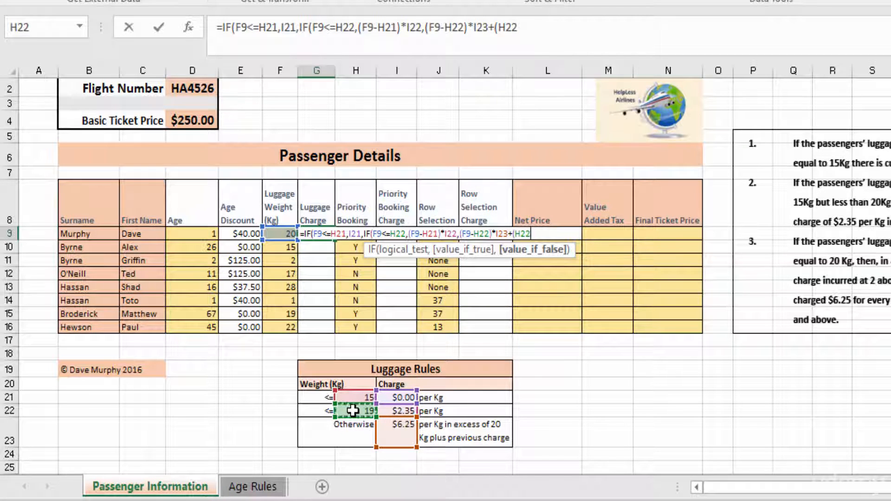
{"action": "type", "text": "-"}
{"action": "left_click", "coordinate": [345, 397]}
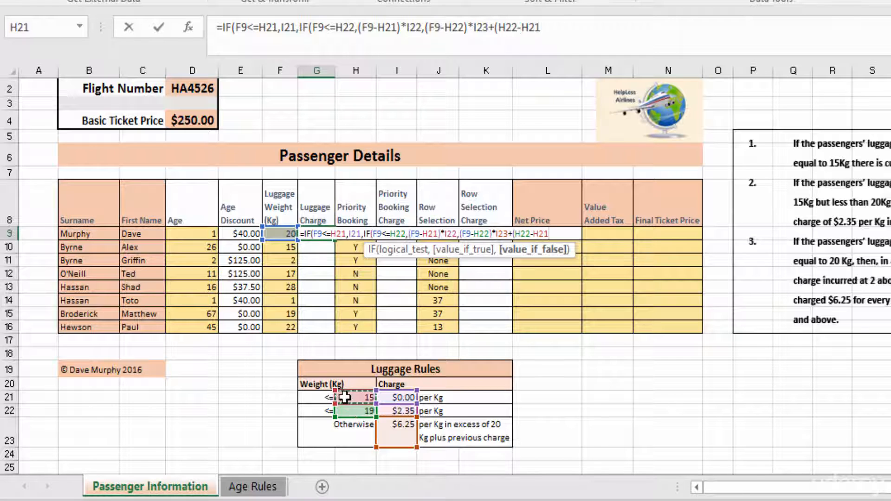
{"action": "type", "text": ")"}
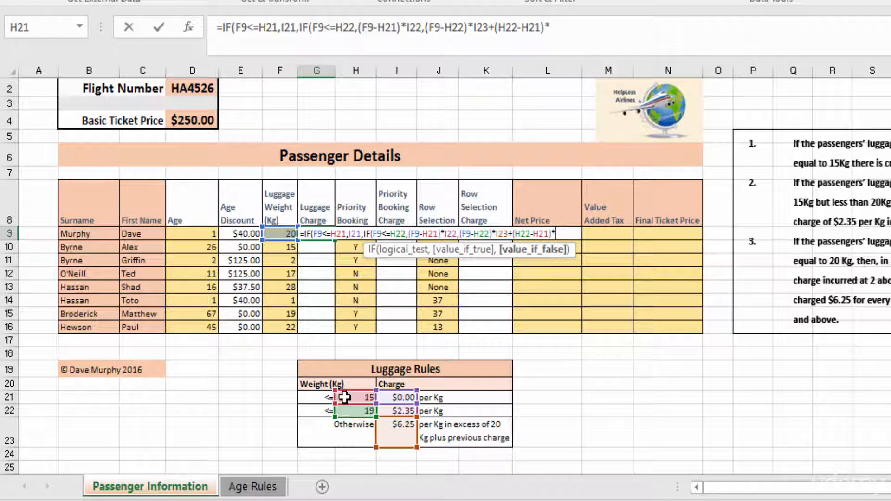
{"action": "type", "text": "*"}
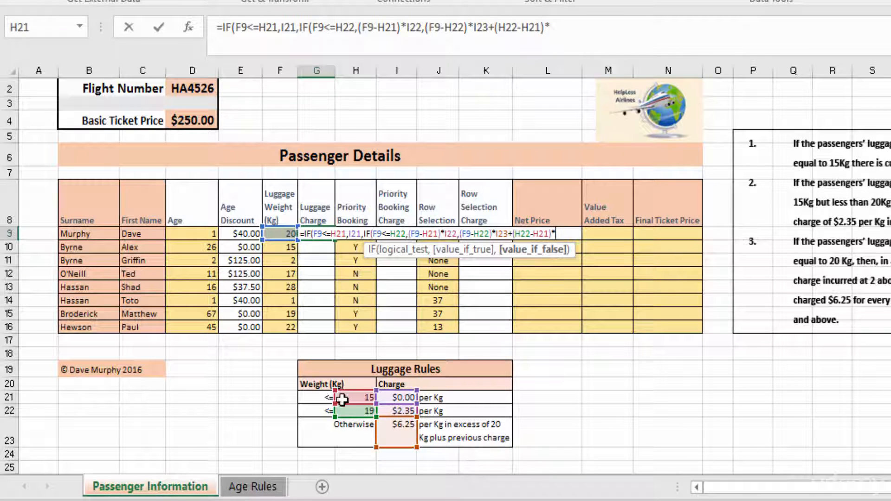
{"action": "left_click", "coordinate": [398, 410]}
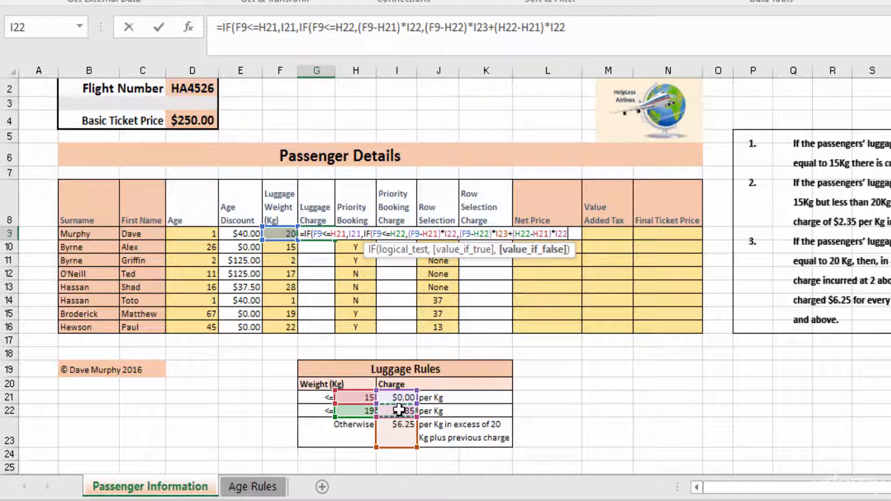
{"action": "type", "text": "))"}
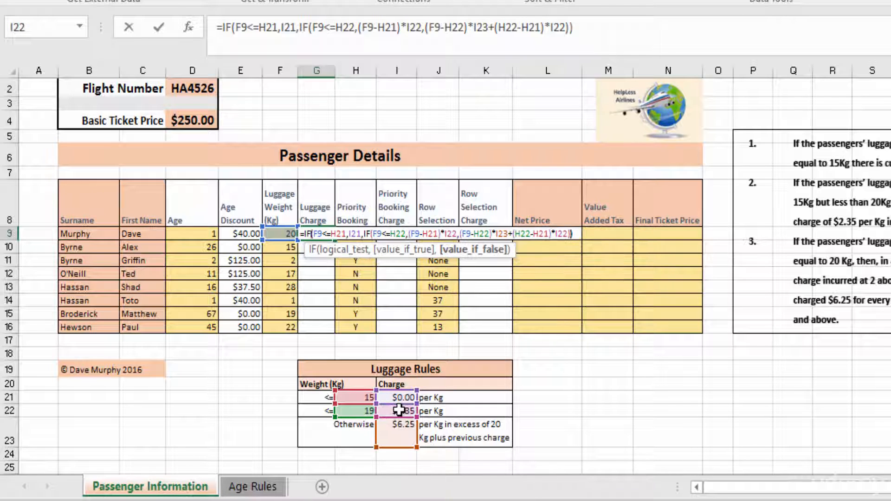
{"action": "key", "text": "Return"}
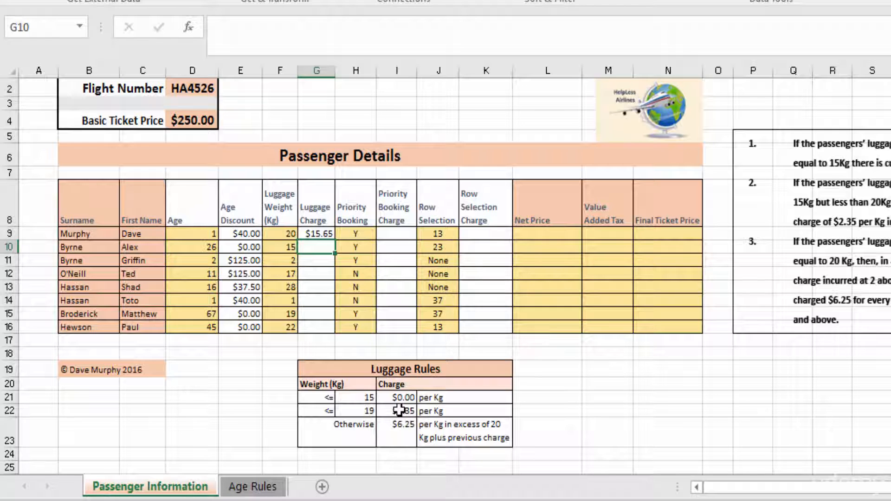
Test the Luggage Charge formula by setting the luggage weight in F9 to 1 and to 15.
{"action": "left_click", "coordinate": [279, 233]}
{"action": "type", "text": "1"}
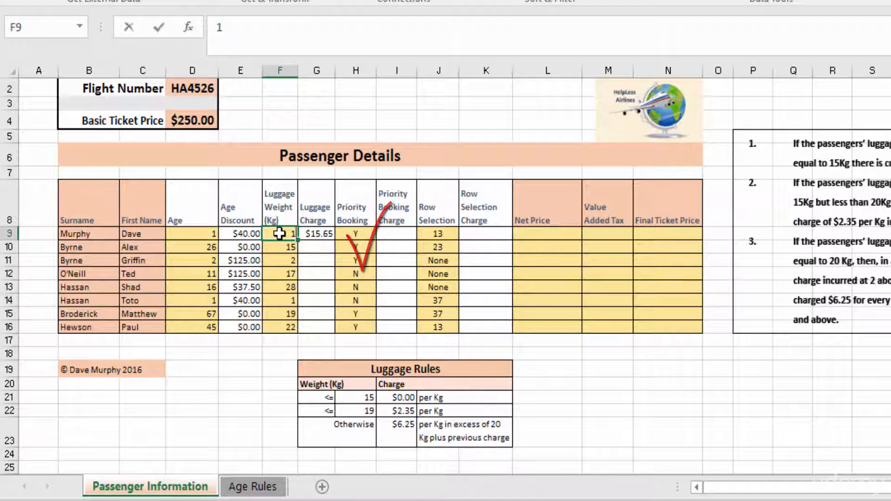
{"action": "key", "text": "Return"}
{"action": "left_click", "coordinate": [279, 234]}
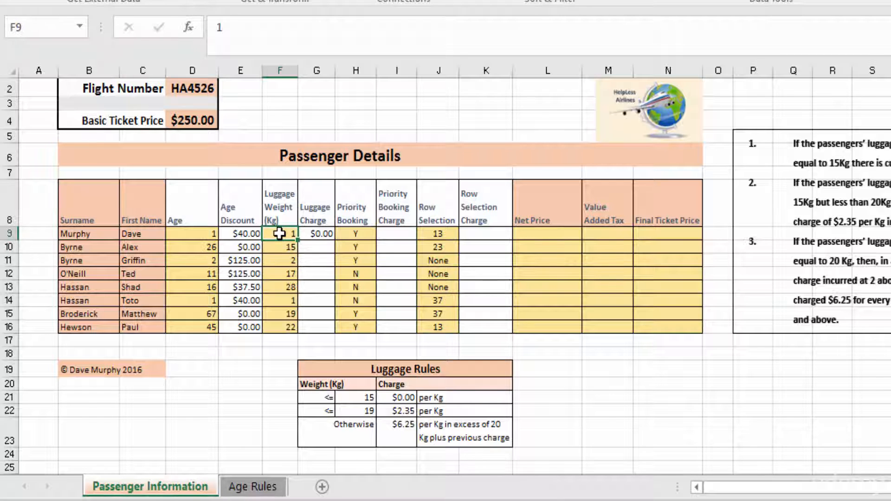
{"action": "type", "text": "15"}
{"action": "key", "text": "Return"}
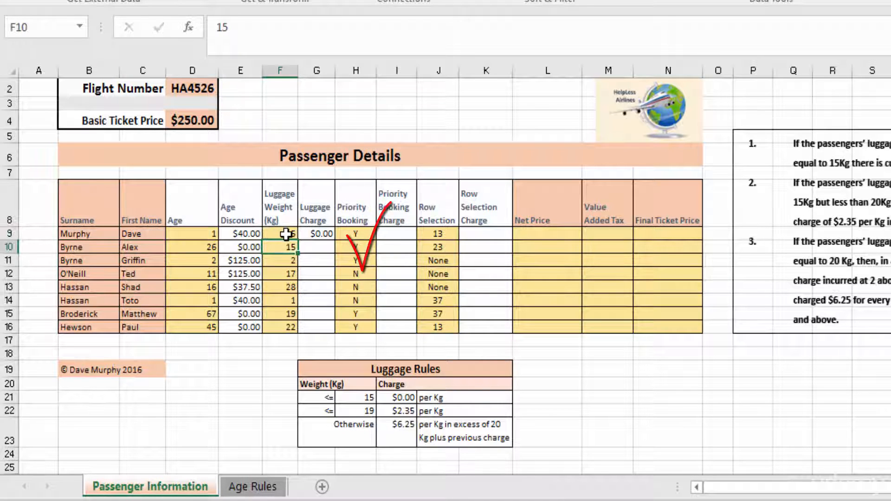
Test the second luggage band by setting the weight in F9 to 16 and to 19.
{"action": "left_click", "coordinate": [284, 234]}
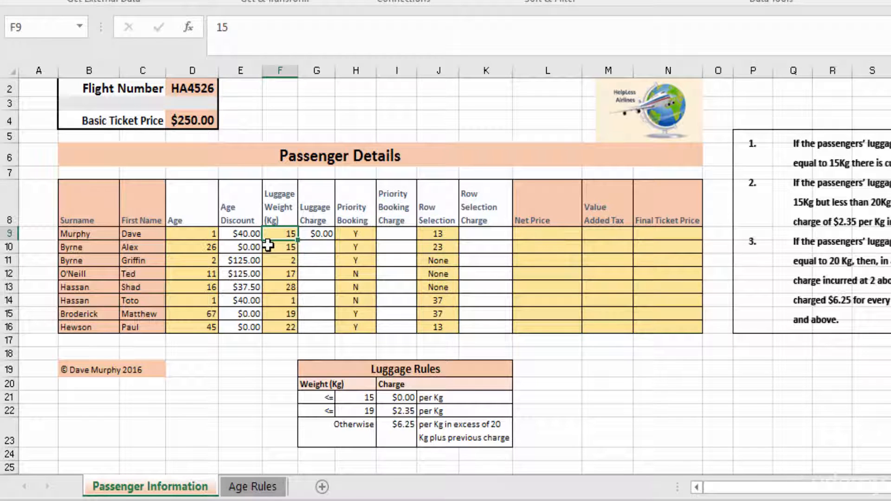
{"action": "double_click", "coordinate": [275, 234]}
{"action": "key", "text": "BackSpace"}
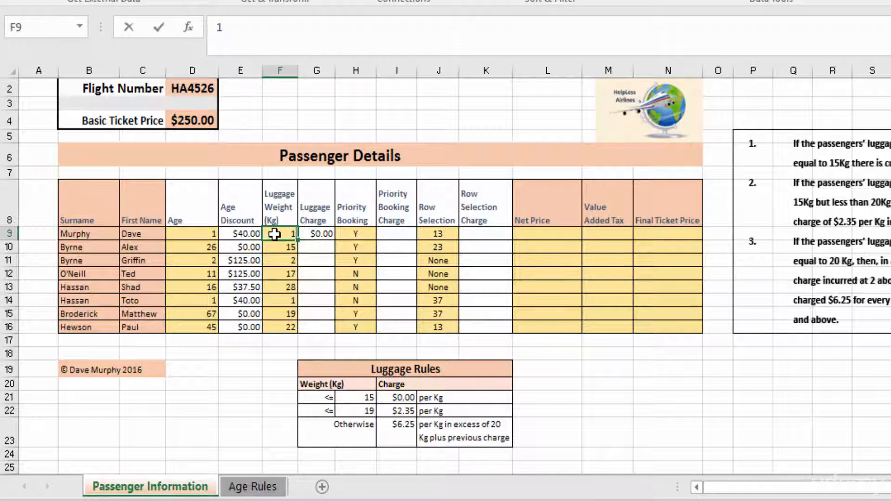
{"action": "type", "text": "6"}
{"action": "key", "text": "Return"}
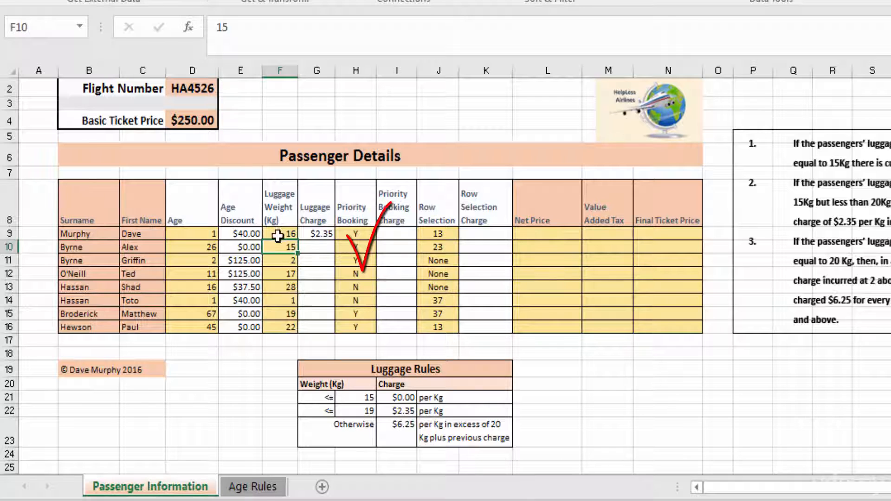
{"action": "left_click", "coordinate": [277, 235]}
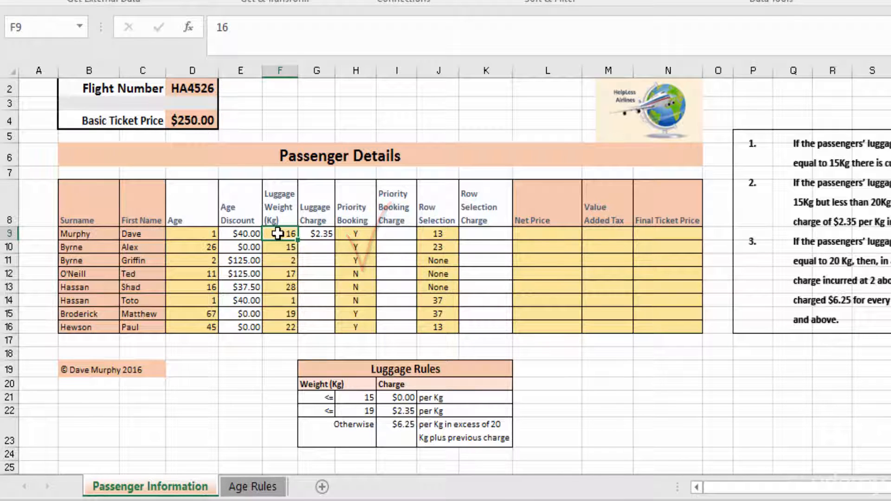
{"action": "type", "text": "19"}
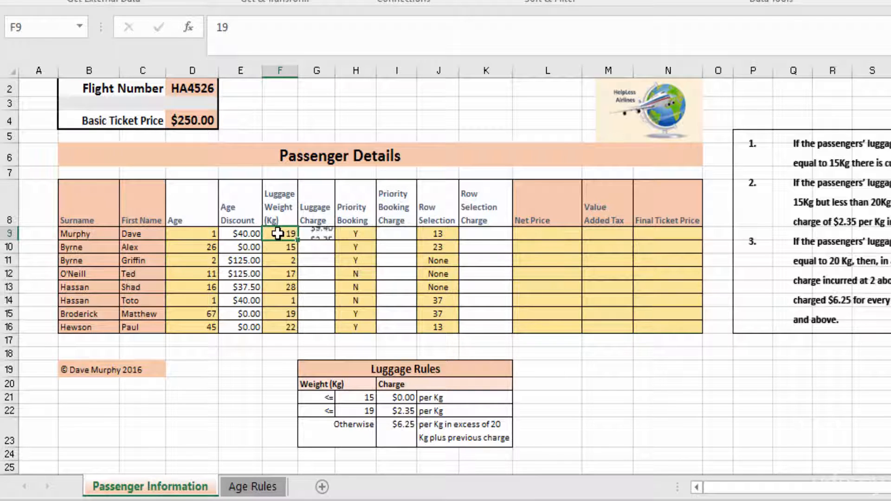
{"action": "key", "text": "Return"}
Set the luggage weight in F9 to 20.
{"action": "left_click", "coordinate": [277, 233]}
{"action": "type", "text": "20"}
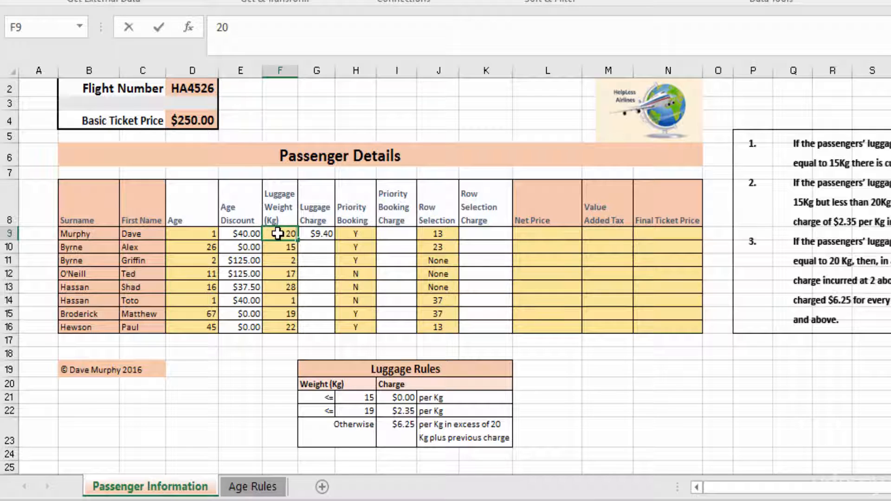
{"action": "key", "text": "Return"}
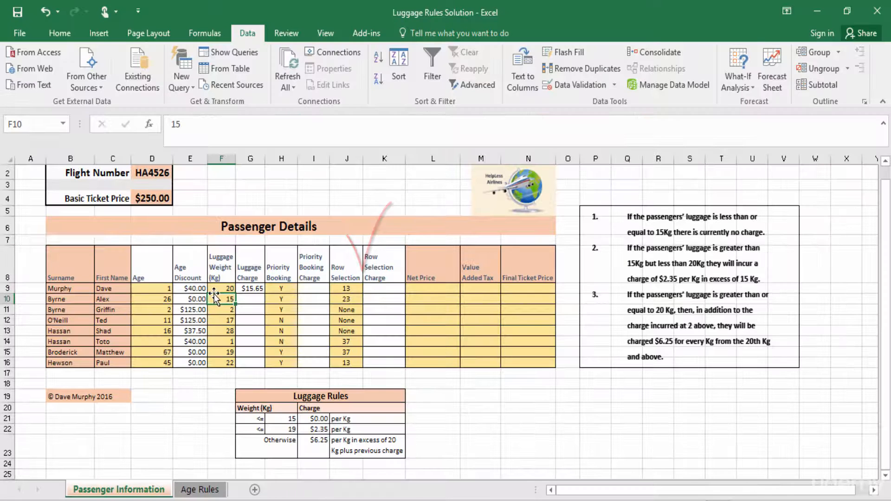
Make the H21 and I21 references in the first IF's test and value-if-true argument of G9 absolute.
{"action": "left_click", "coordinate": [251, 288]}
{"action": "left_click", "coordinate": [211, 125]}
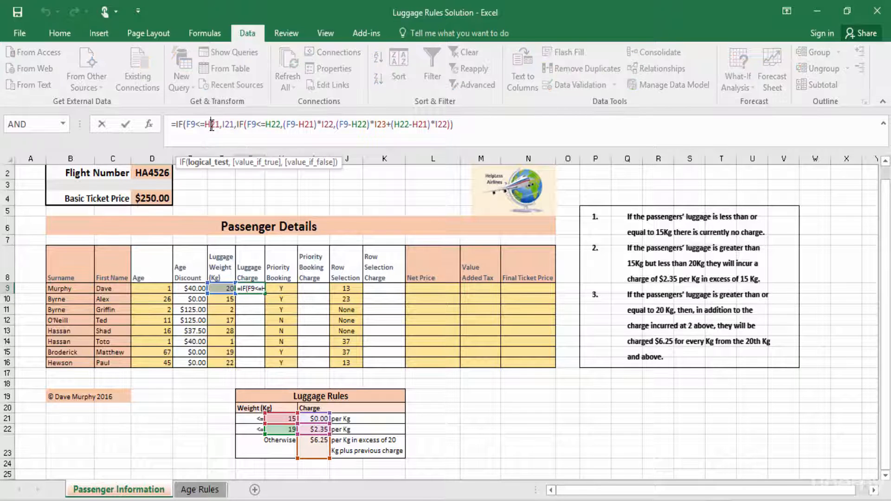
{"action": "key", "text": "F4"}
{"action": "left_click", "coordinate": [238, 124]}
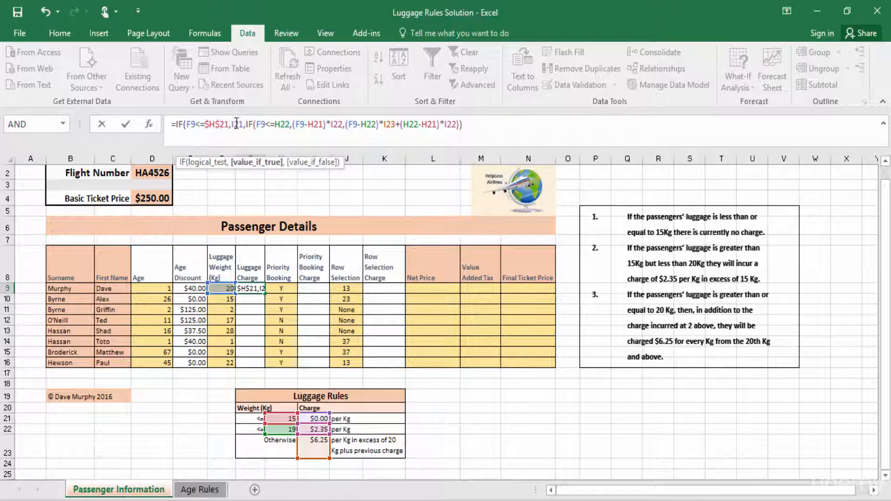
{"action": "key", "text": "F4"}
Make H22 in the nested IF's test and H21 and I22 in its value-if-true argument absolute references.
{"action": "left_click", "coordinate": [290, 124]}
{"action": "key", "text": "F4"}
{"action": "left_click", "coordinate": [332, 124]}
{"action": "key", "text": "F4"}
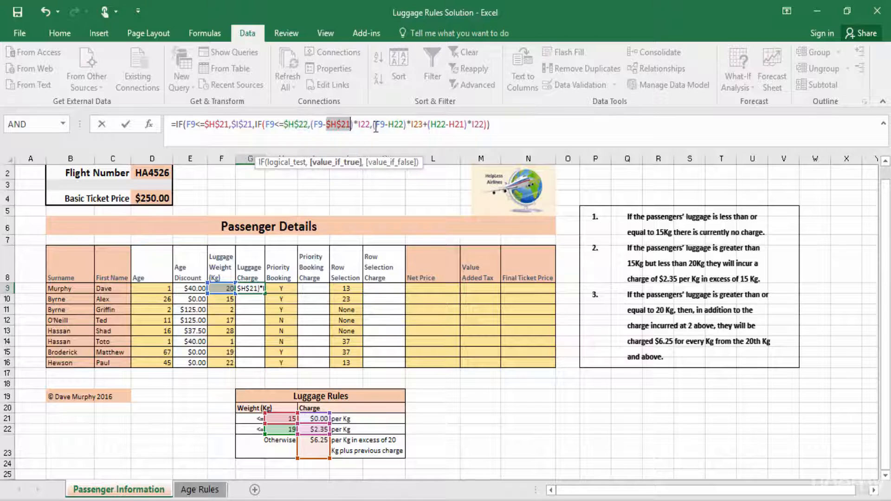
{"action": "left_click", "coordinate": [361, 124]}
{"action": "key", "text": "F4"}
Make every H22, I23, H21 and I22 reference in the nested IF's value-if-false argument absolute and enter the G9 formula.
{"action": "left_click", "coordinate": [405, 124]}
{"action": "key", "text": "F4"}
{"action": "left_click", "coordinate": [440, 125]}
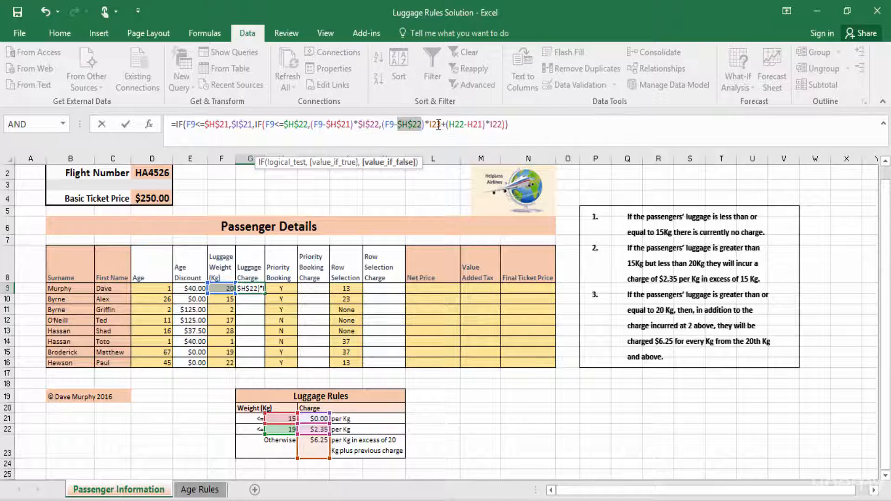
{"action": "key", "text": "F4"}
{"action": "left_click", "coordinate": [470, 125]}
{"action": "key", "text": "F4"}
{"action": "left_click", "coordinate": [491, 126]}
{"action": "key", "text": "F4"}
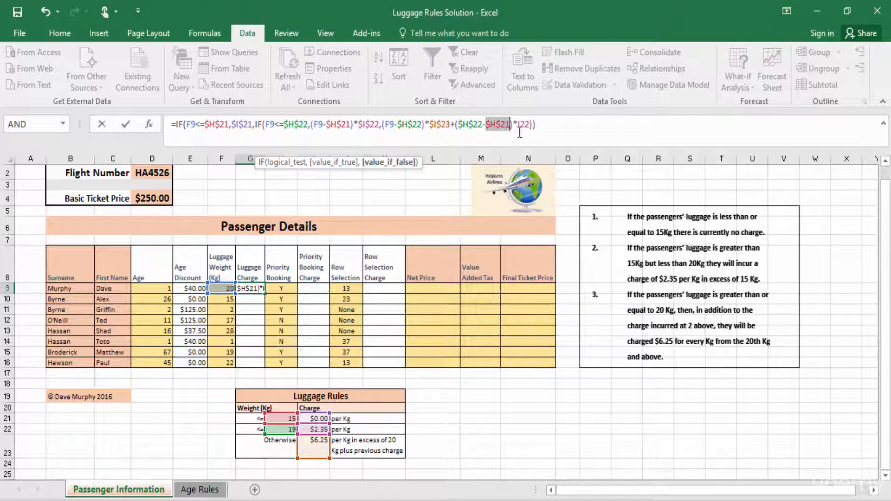
{"action": "left_click", "coordinate": [523, 125]}
{"action": "key", "text": "F4"}
{"action": "key", "text": "Return"}
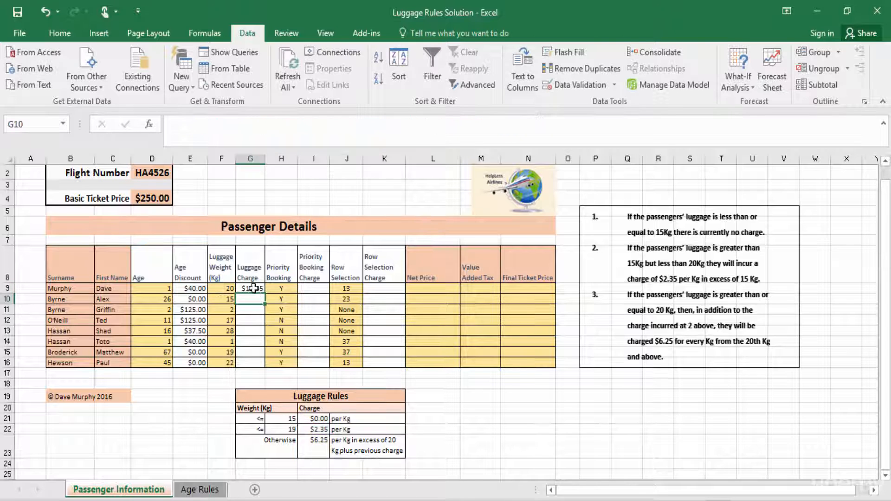
Fill the G9 luggage charge formula down the column to G16.
{"action": "left_click", "coordinate": [260, 289]}
{"action": "left_click_drag", "start_coordinate": [264, 293], "coordinate": [265, 367]}
Cut the Luggage Rules table and paste it at D3 of a new worksheet.
{"action": "left_click_drag", "start_coordinate": [259, 397], "coordinate": [366, 440]}
{"action": "right_click", "coordinate": [367, 441]}
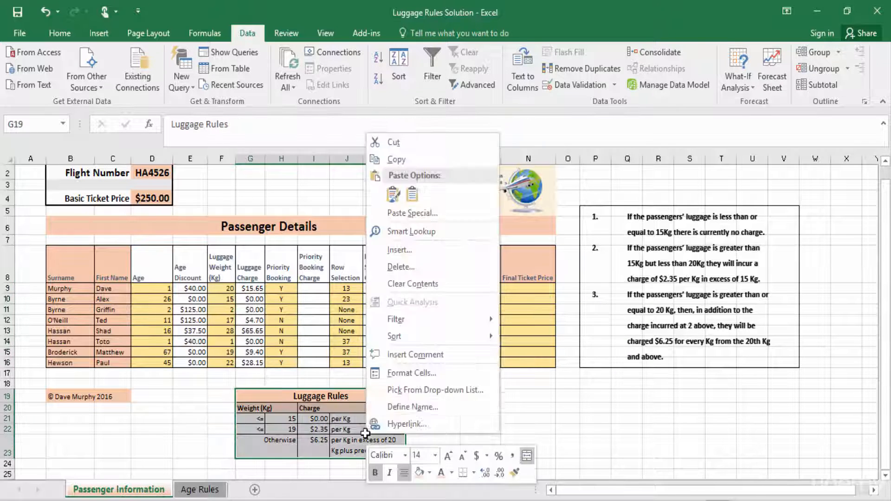
{"action": "left_click", "coordinate": [393, 145]}
{"action": "left_click", "coordinate": [255, 490]}
{"action": "right_click", "coordinate": [160, 204]}
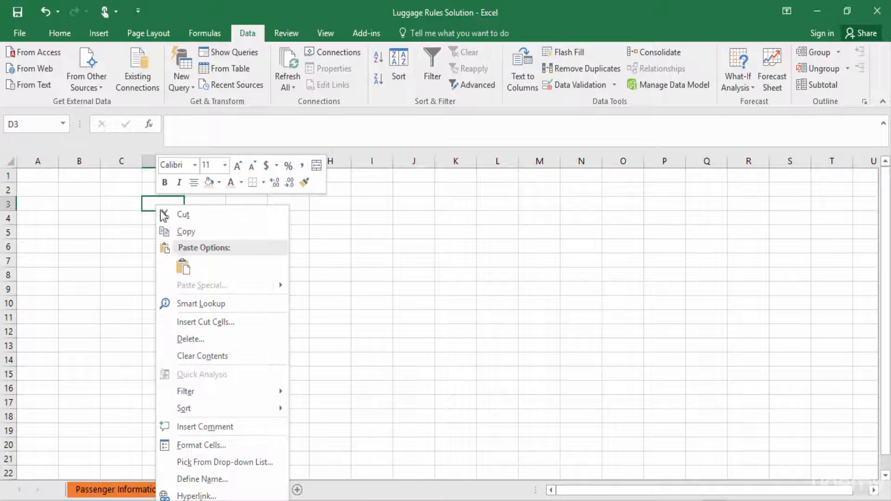
{"action": "left_click", "coordinate": [181, 268]}
{"action": "left_click", "coordinate": [235, 309]}
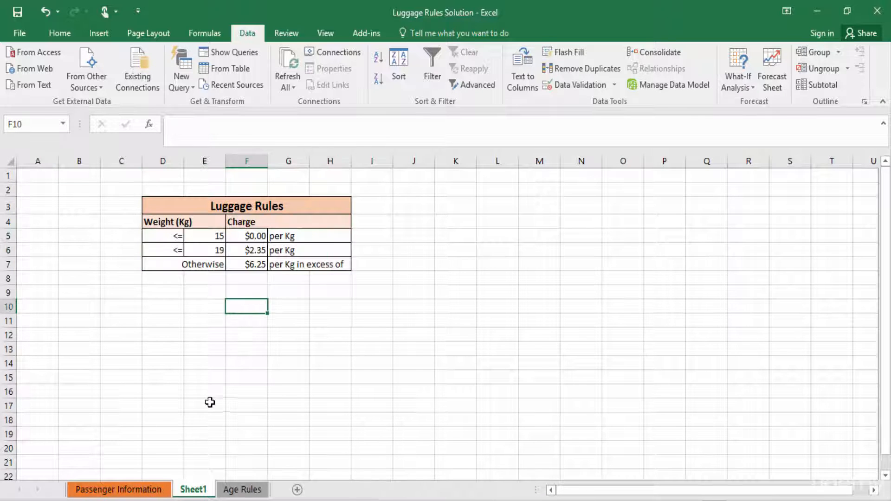
Rename the new worksheet as Luggage Rules.
{"action": "right_click", "coordinate": [197, 491]}
{"action": "left_click", "coordinate": [235, 358]}
{"action": "type", "text": "Lu"}
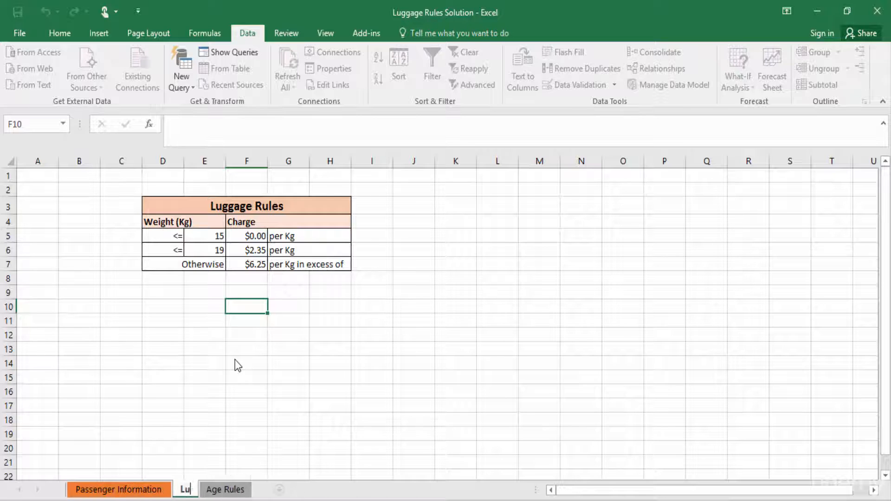
{"action": "type", "text": "ggage Rules"}
{"action": "left_click", "coordinate": [330, 420]}
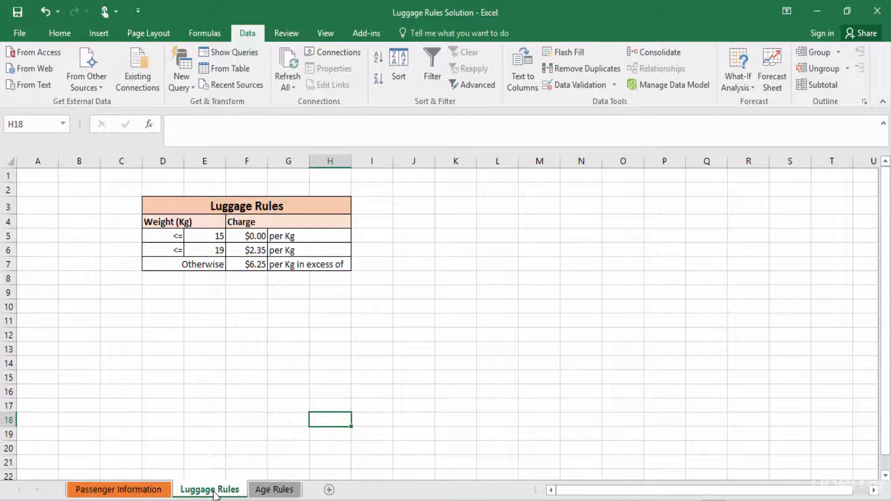
Give the Luggage Rules sheet tab a light orange color and return to the Passenger Information sheet.
{"action": "right_click", "coordinate": [214, 490]}
{"action": "mouse_move", "coordinate": [258, 426]}
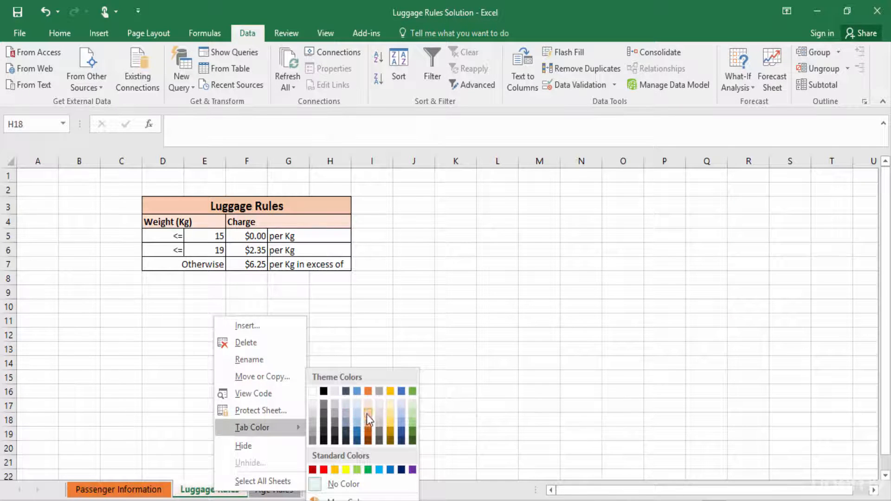
{"action": "left_click", "coordinate": [368, 416]}
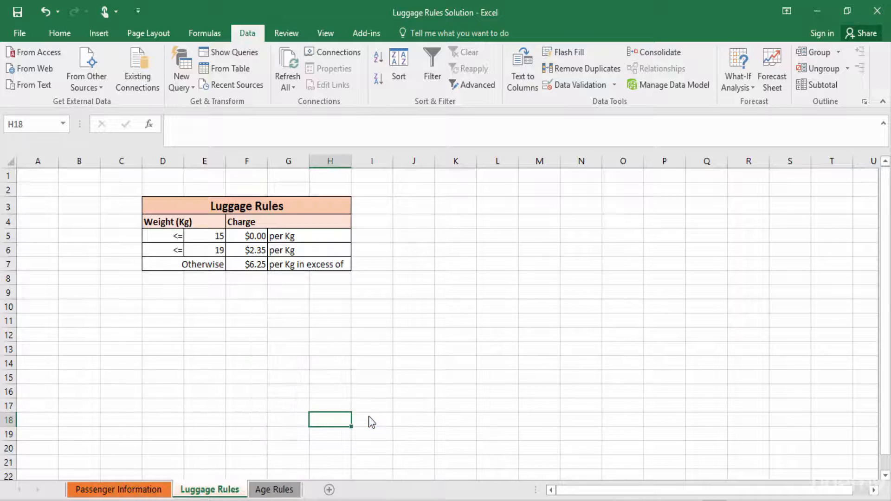
{"action": "left_click", "coordinate": [142, 488]}
{"action": "left_click", "coordinate": [153, 394]}
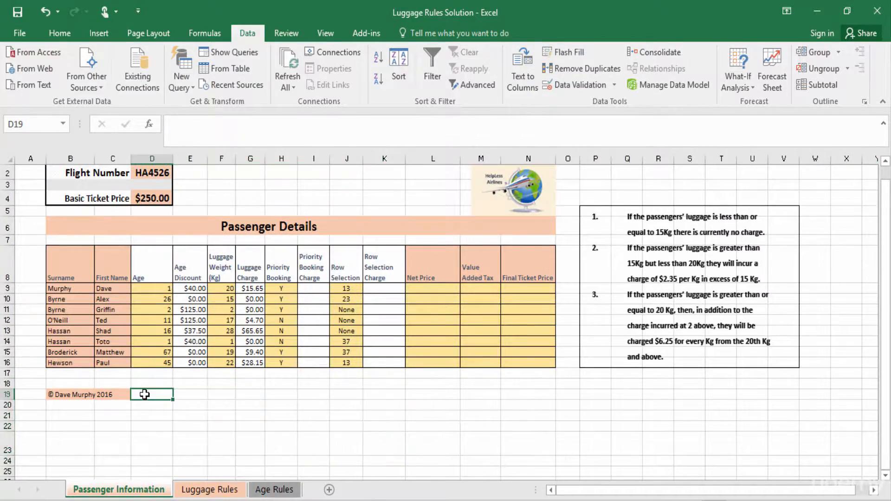